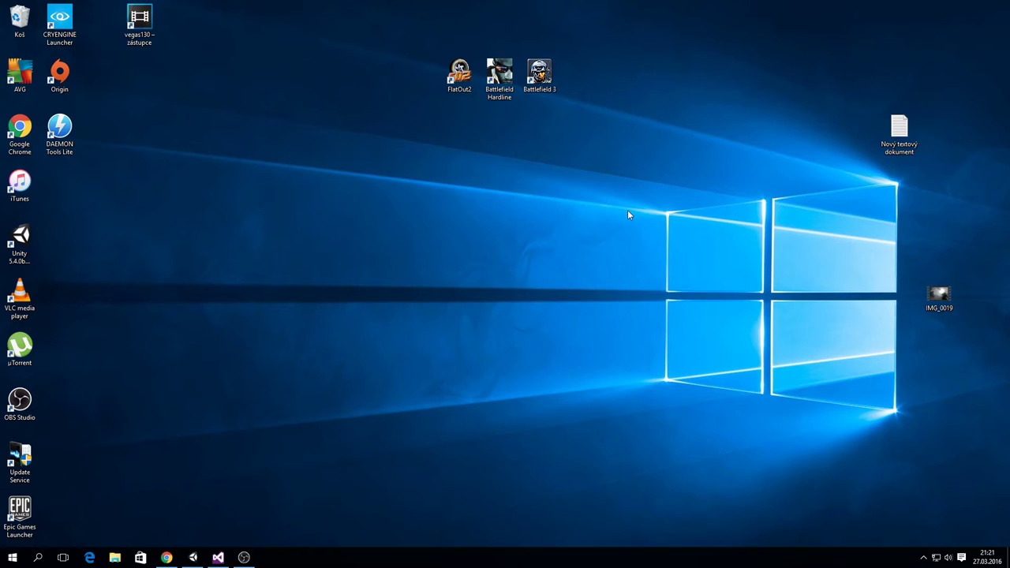
Step: Return to the Unity editor and play-test Roll A Ball, rolling the ball right, then stop
mouse_move(193, 557)
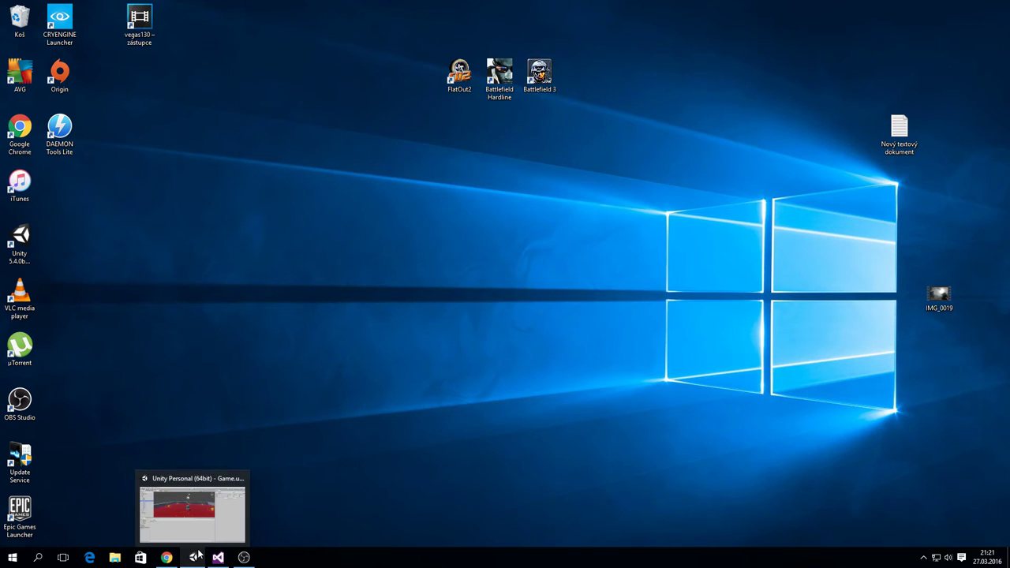
click(188, 517)
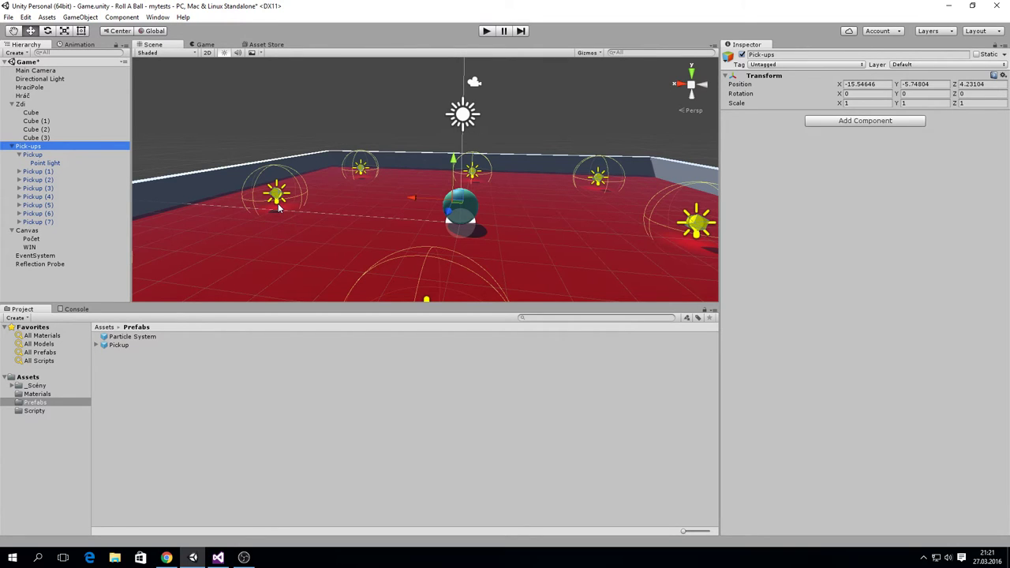
click(483, 31)
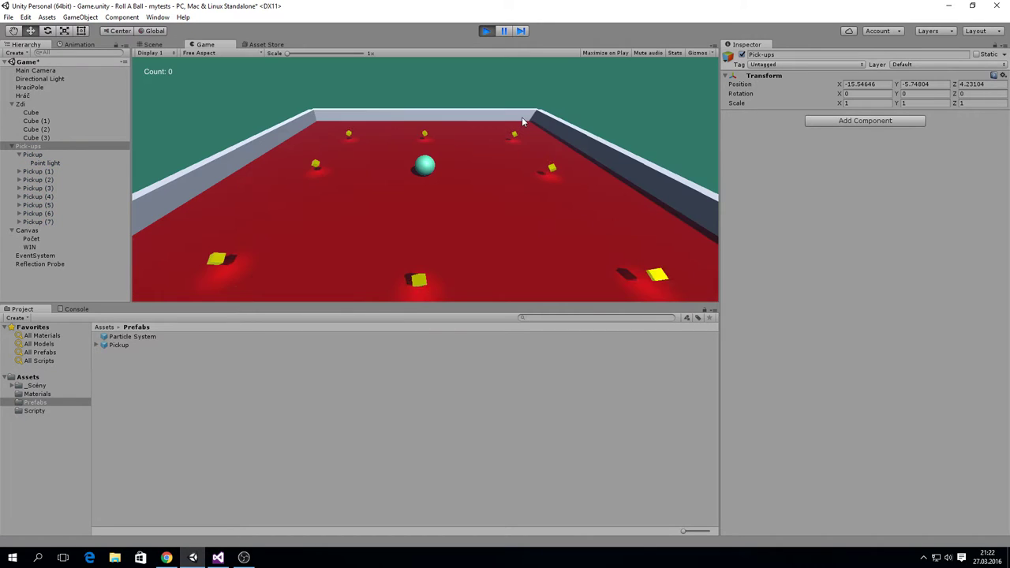
key(Right)
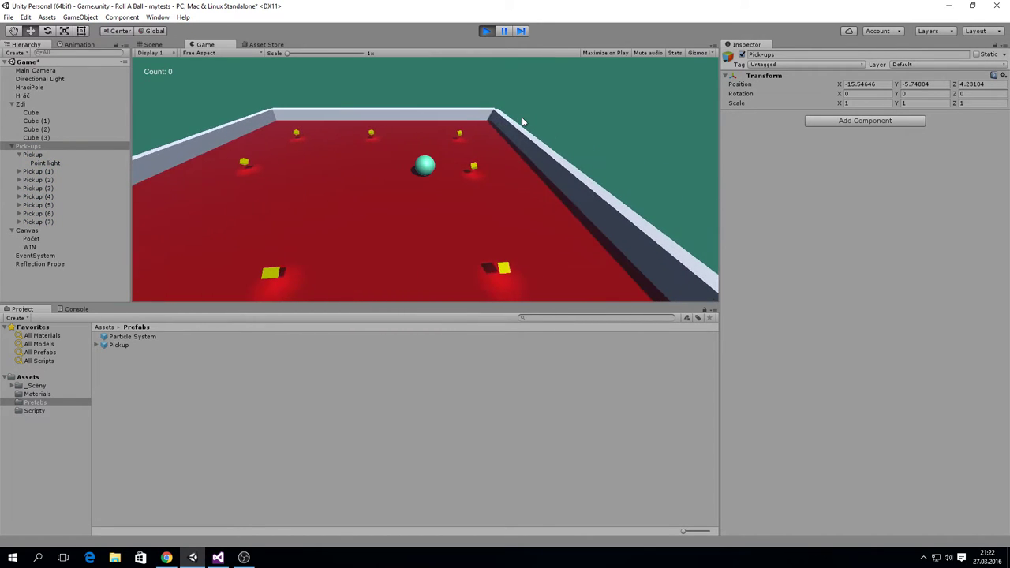
click(485, 31)
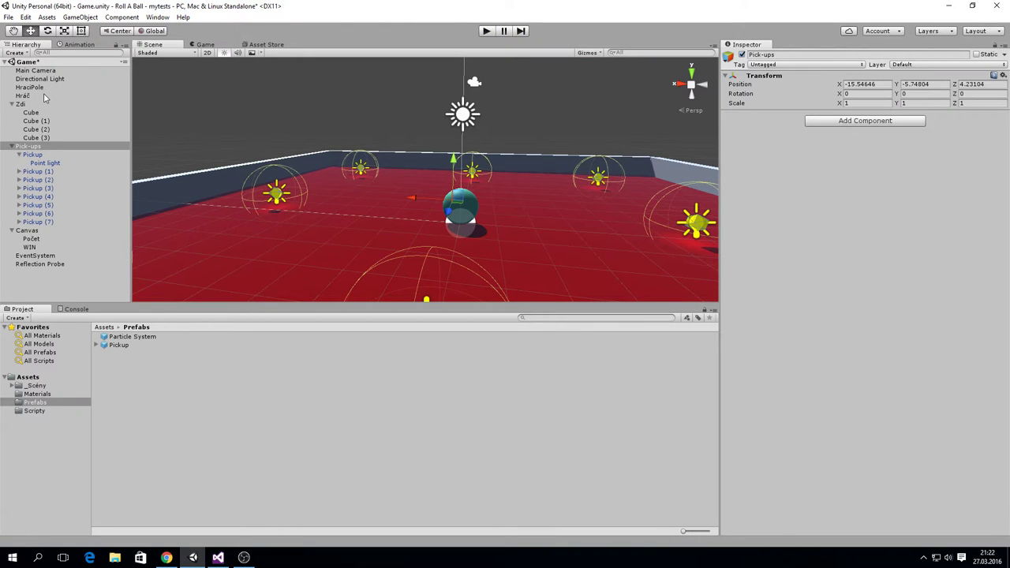
Step: Set the player Hráč's Sila to 200 and Rychlost to 5 in the Inspector
click(47, 96)
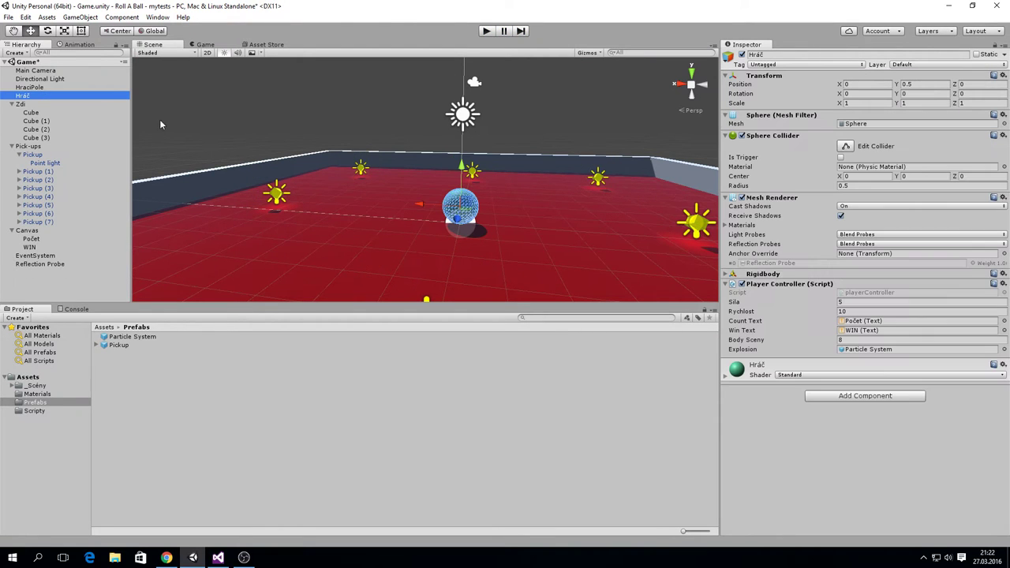
click(819, 301)
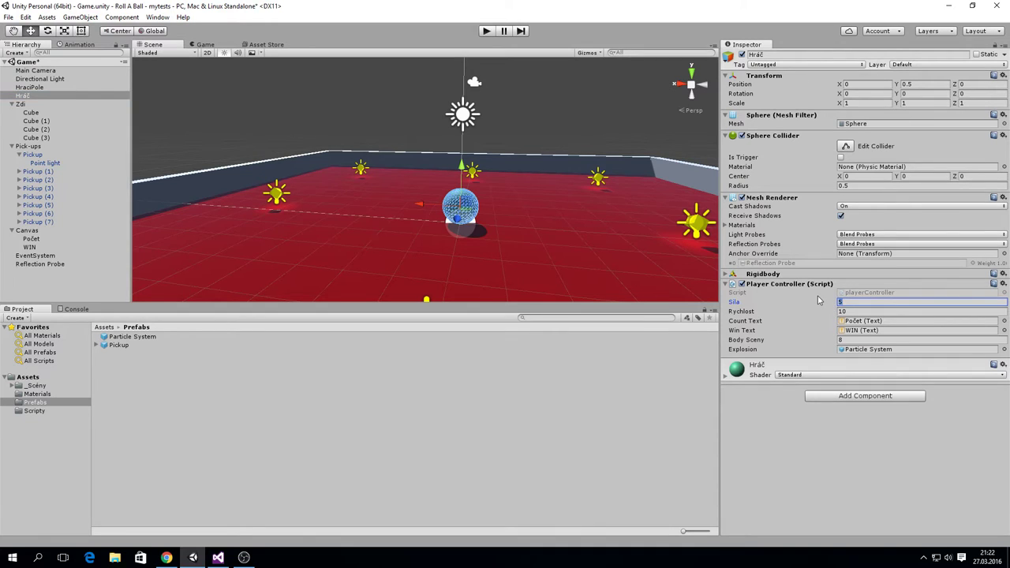
text(200)
click(853, 312)
text(5)
Step: Run another play test with force 200 and speed 5, then stop it
click(487, 31)
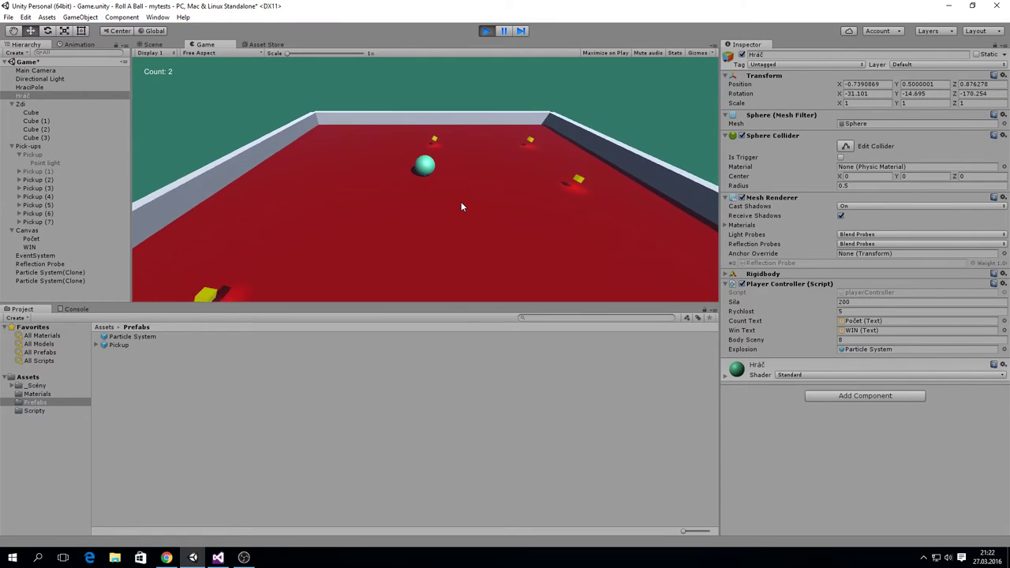
key(ctrl+p)
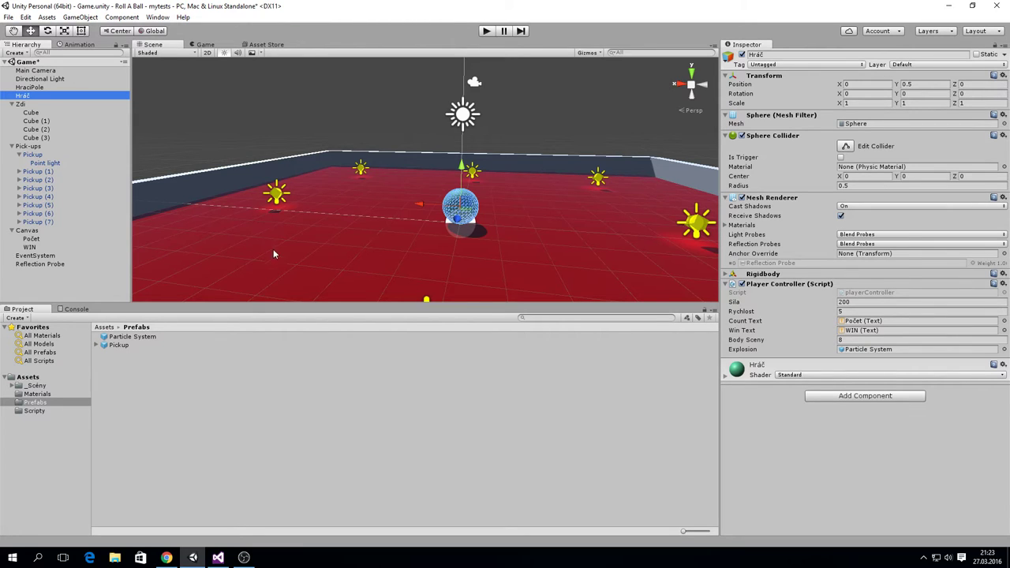
click(841, 339)
Step: Revert the Body Sceny edit to keep 8, select a yellow pickup, then minimize Unity
text(7)
key(BackSpace)
click(596, 182)
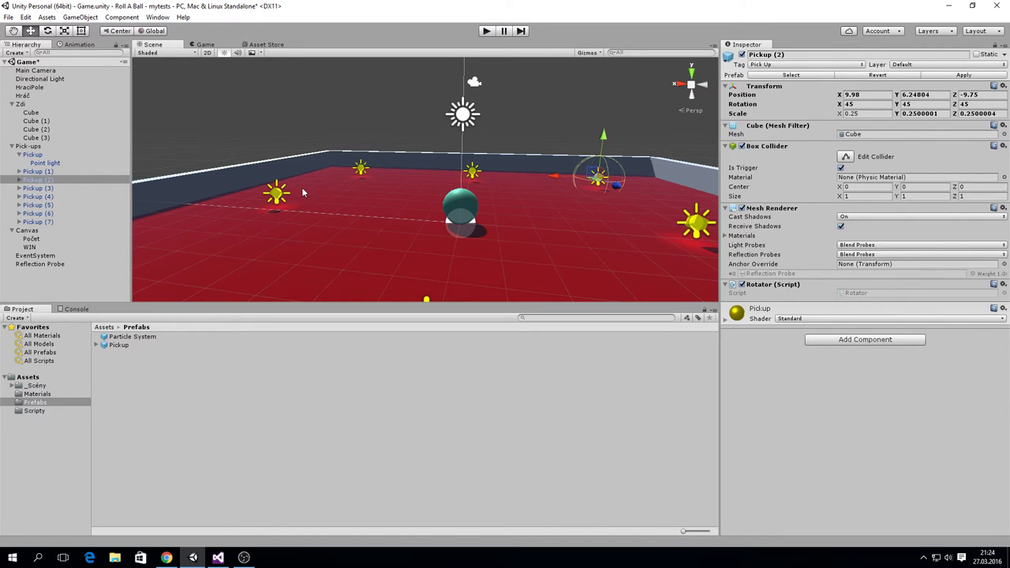
click(948, 6)
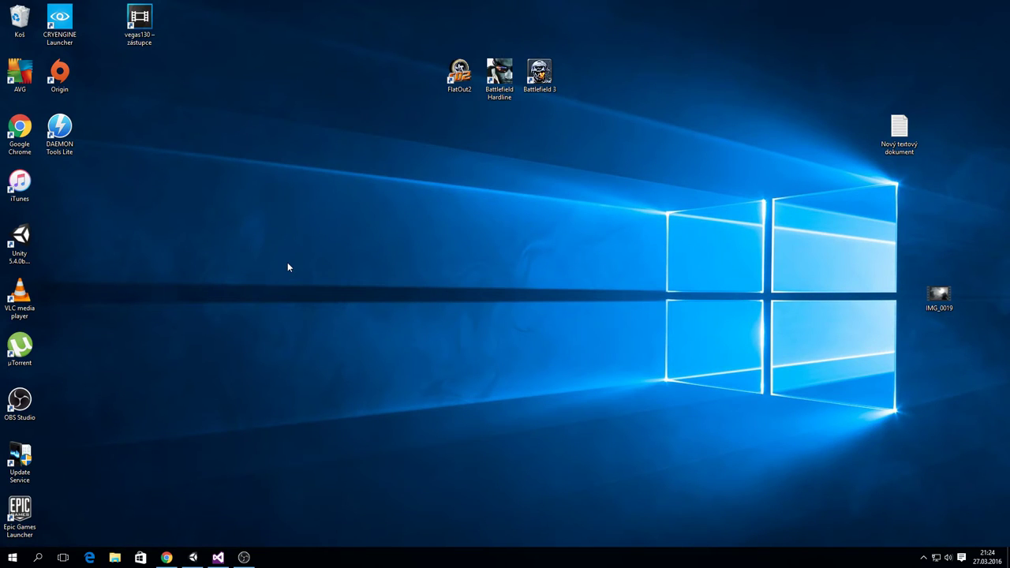
click(499, 78)
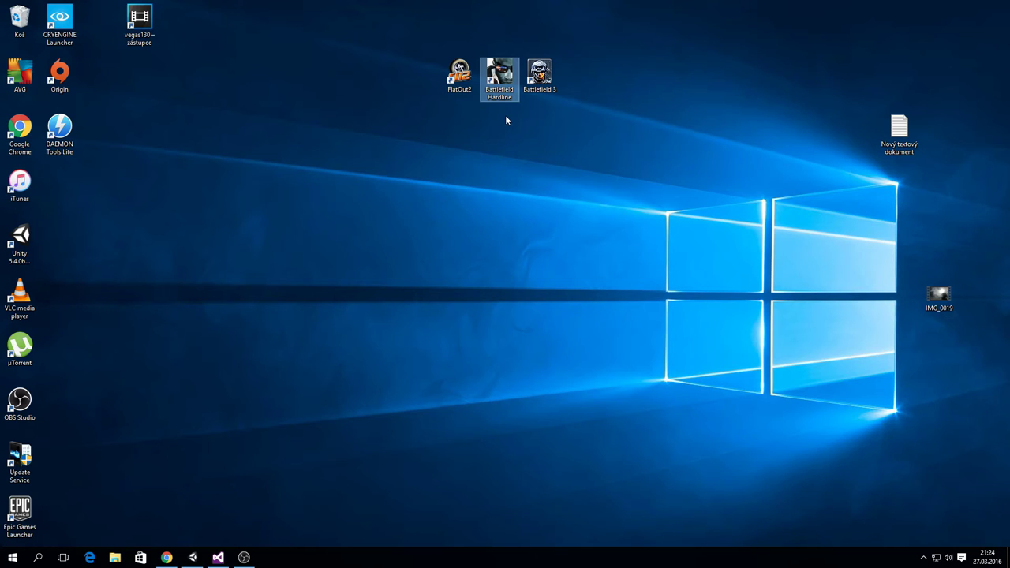
click(60, 24)
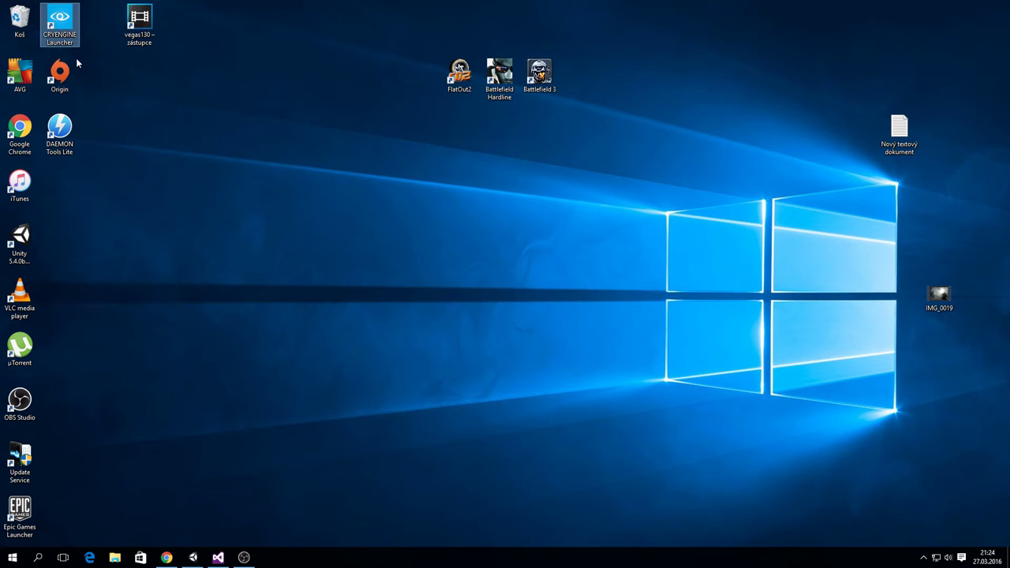
Step: Move CRYENGINE and Epic Games Launcher into the top row; shift Origin and DAEMON Tools Lite up
drag(60, 24, 416, 86)
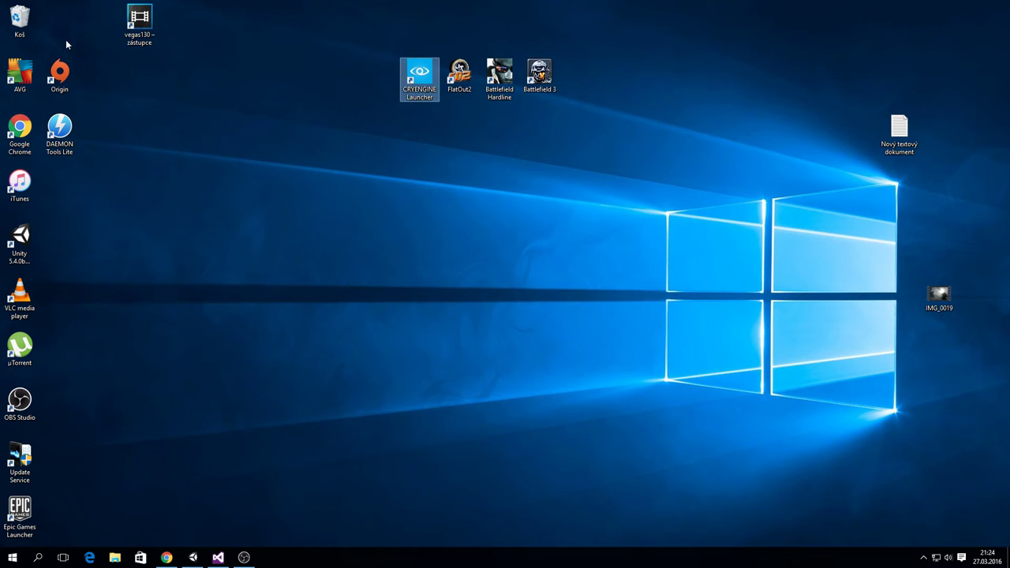
drag(67, 45, 56, 164)
drag(62, 72, 61, 18)
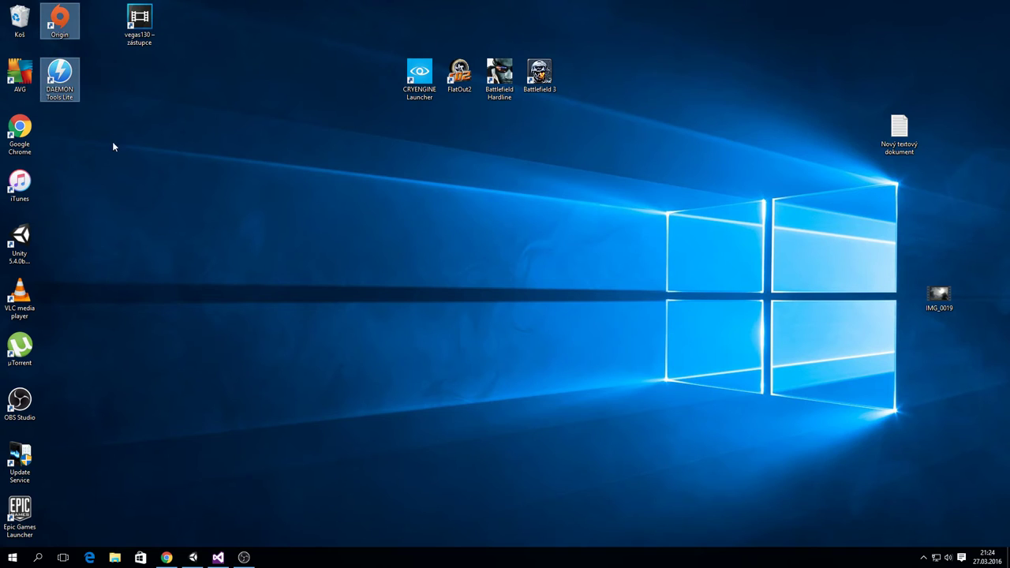
click(138, 166)
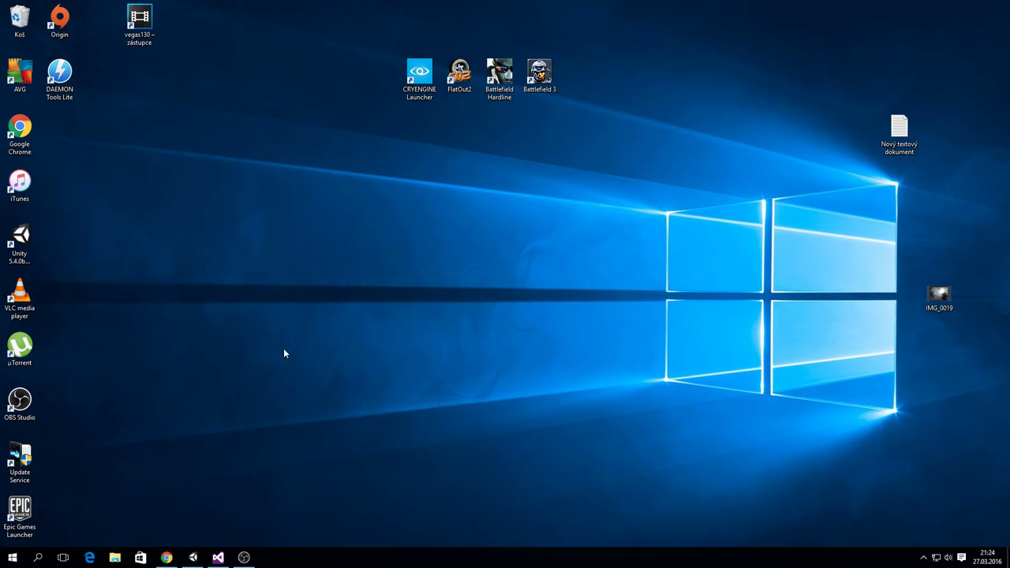
drag(15, 517, 351, 129)
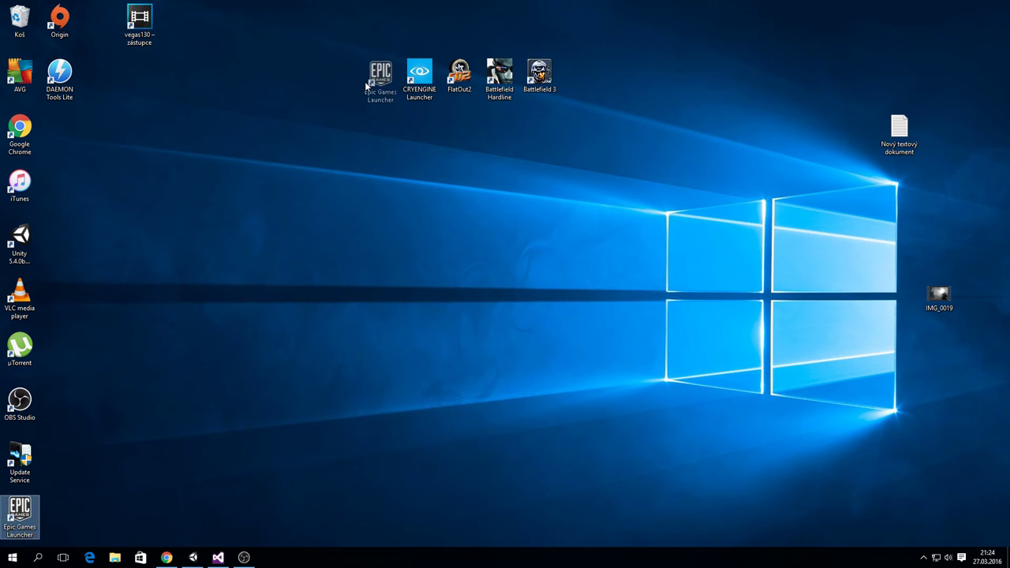
drag(365, 82, 365, 82)
click(336, 207)
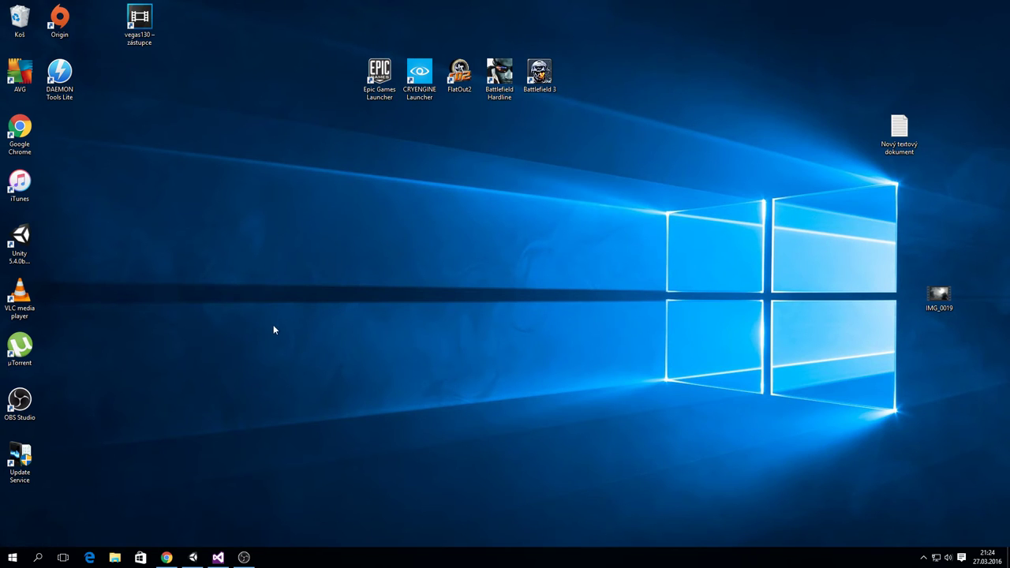
Step: Add Unity to the row and move VLC, µTorrent, OBS Studio and Update Service up
drag(20, 241, 340, 79)
mouse_move(358, 34)
mouse_down()
mouse_move(394, 75)
mouse_move(422, 135)
mouse_up()
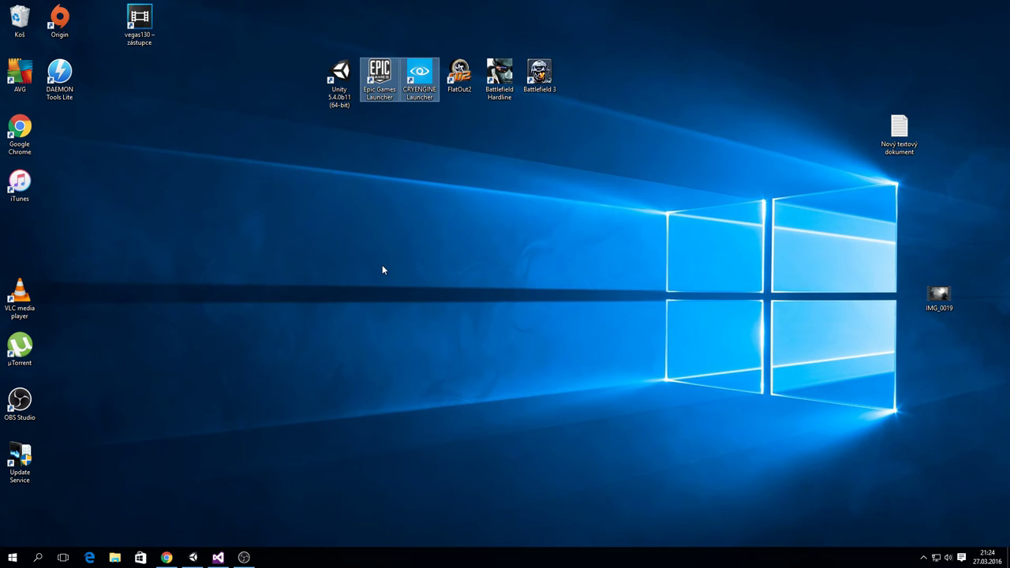
mouse_move(281, 32)
mouse_down()
mouse_move(352, 147)
mouse_move(357, 177)
mouse_move(438, 58)
mouse_up()
drag(45, 255, 11, 483)
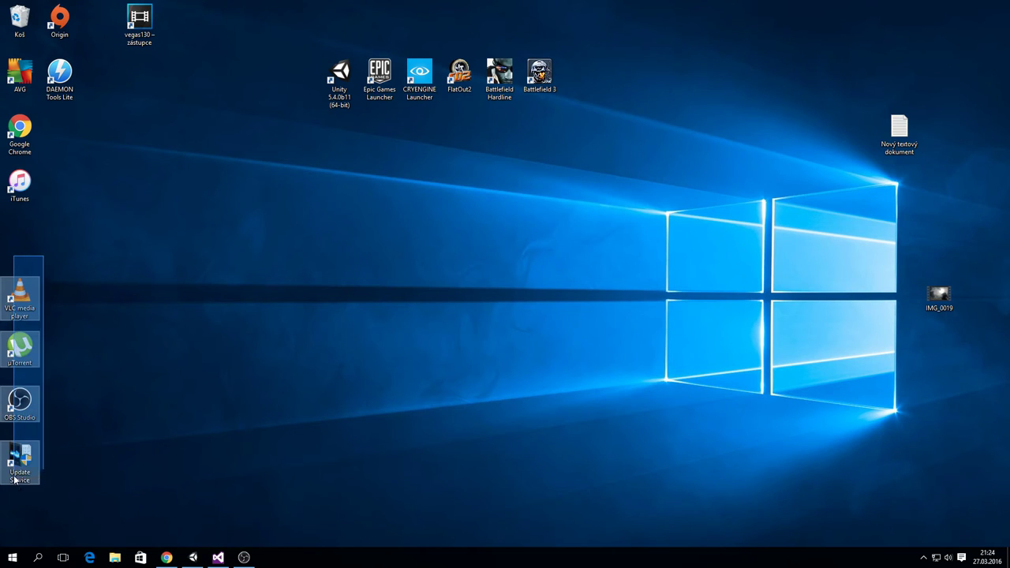
drag(33, 303, 34, 248)
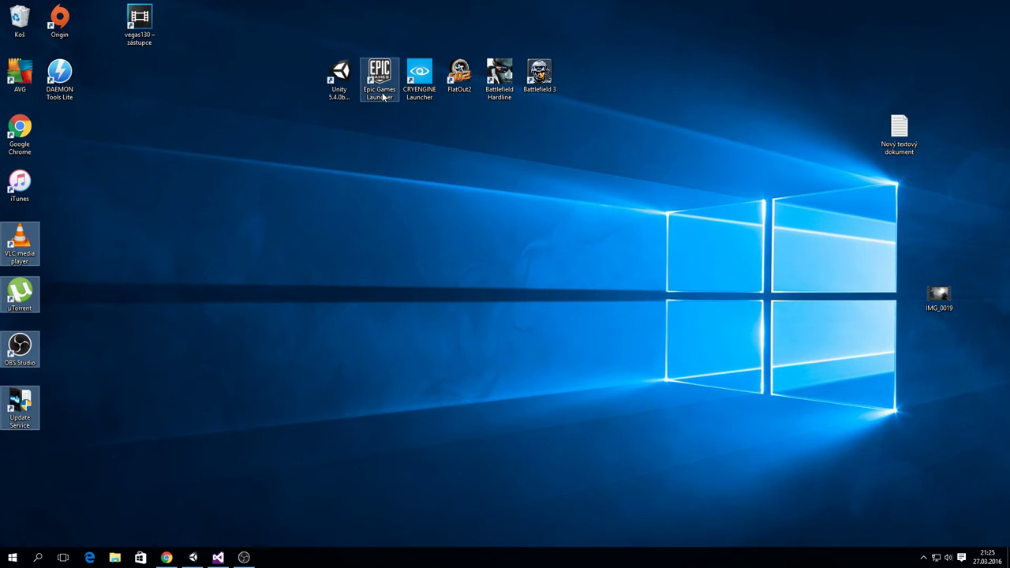
Step: Move the vegas130 shortcut out of the top row into the slot beside Google Chrome
click(365, 143)
click(140, 26)
drag(141, 26, 301, 80)
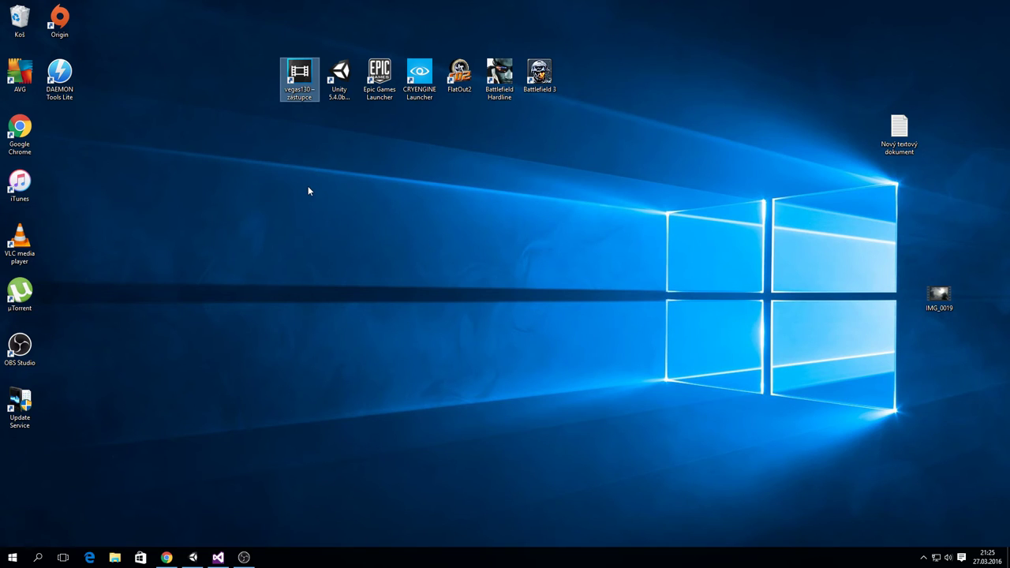
click(340, 78)
click(299, 77)
mouse_move(299, 93)
mouse_down()
mouse_move(141, 138)
mouse_move(57, 142)
mouse_up()
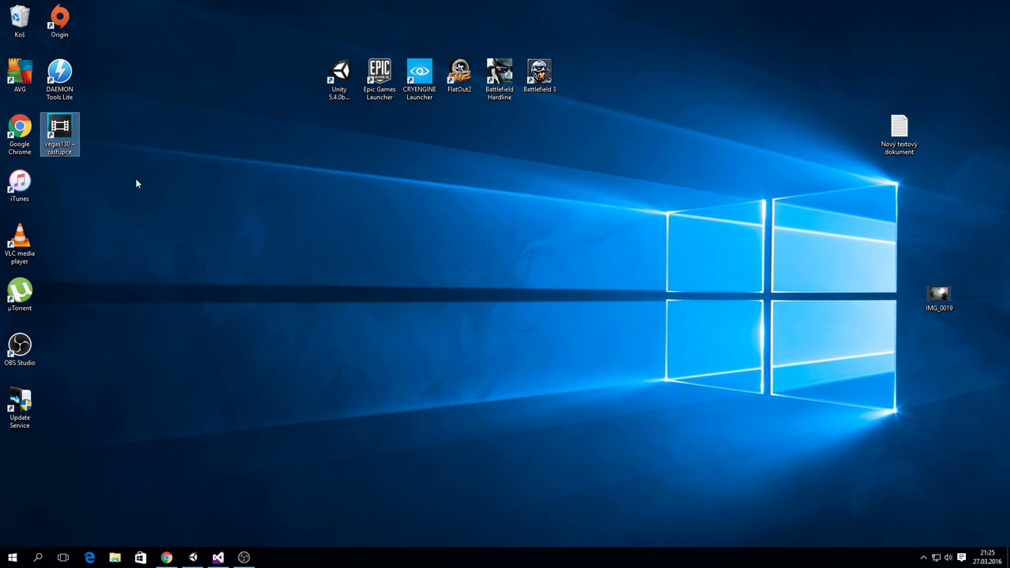
click(257, 147)
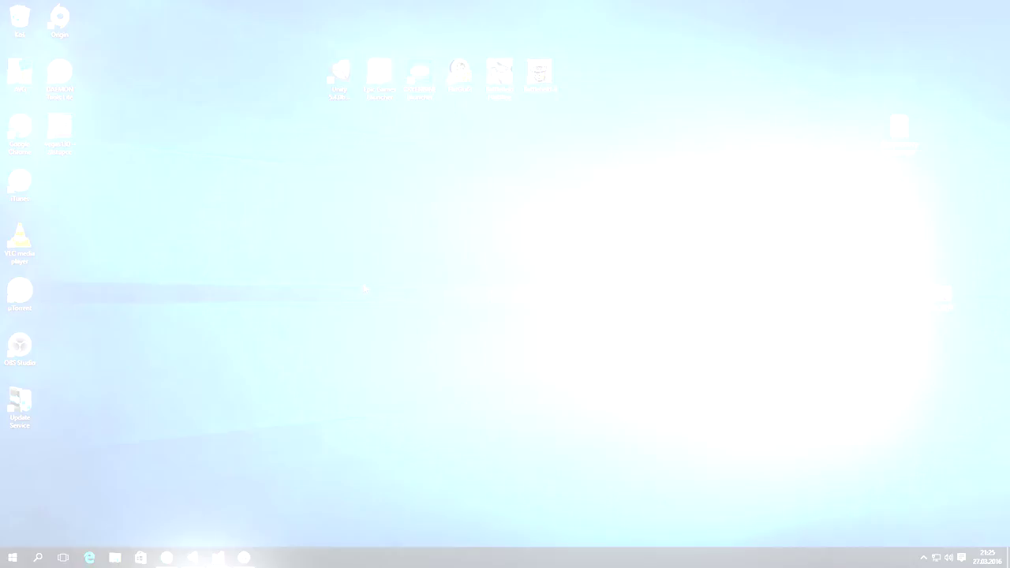